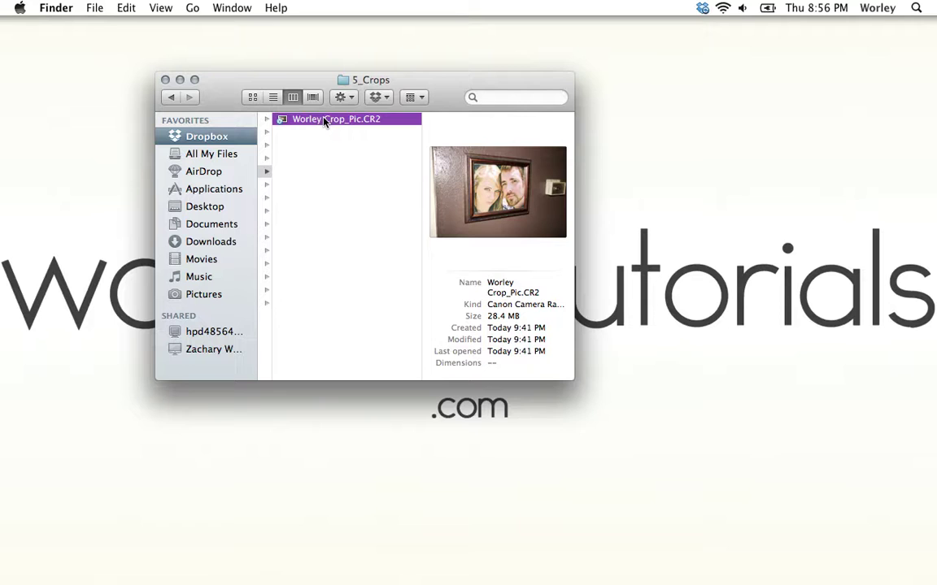
Open the CR2 raw portrait photo from Finder with Adobe Photoshop CS6.
right_click(323, 120)
mouse_move(351, 140)
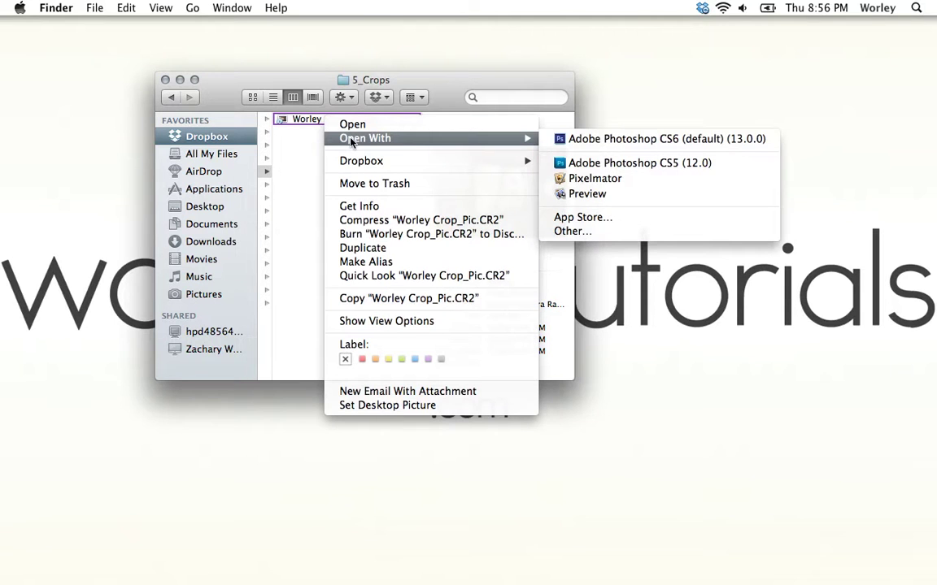
click(588, 143)
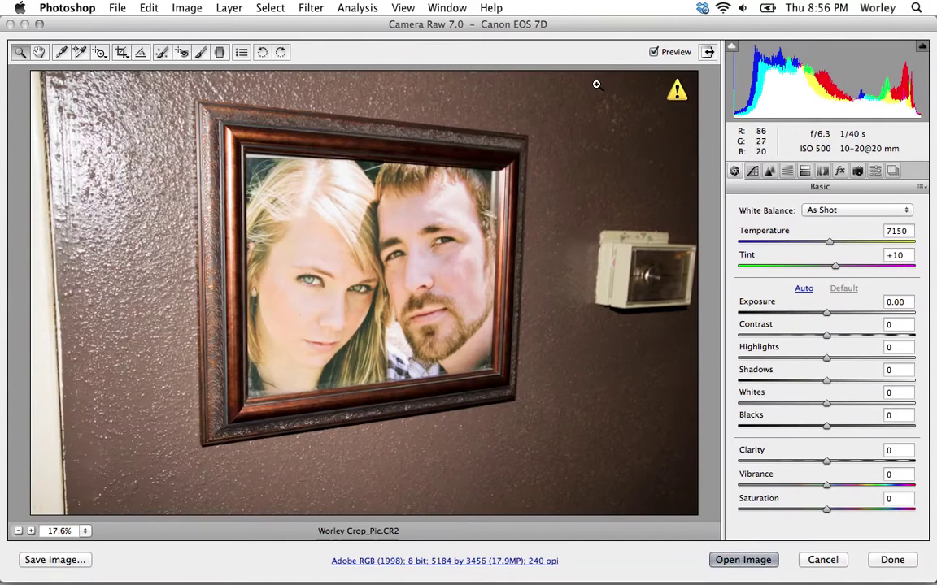
Open the raw photo from Camera Raw as an image, leaving the default settings.
click(734, 561)
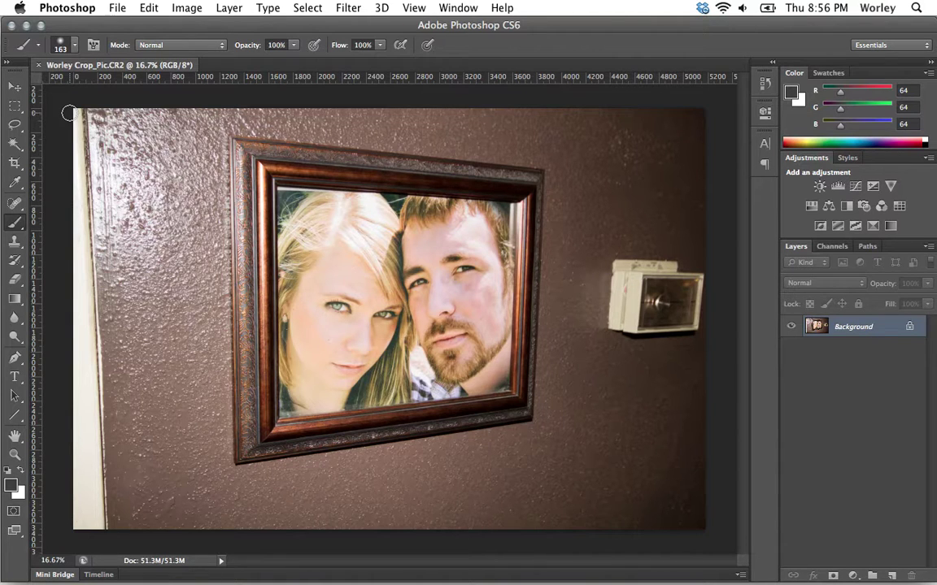
Toggle the rulers and set their units to inches, then switch to Safari.
key(super+r)
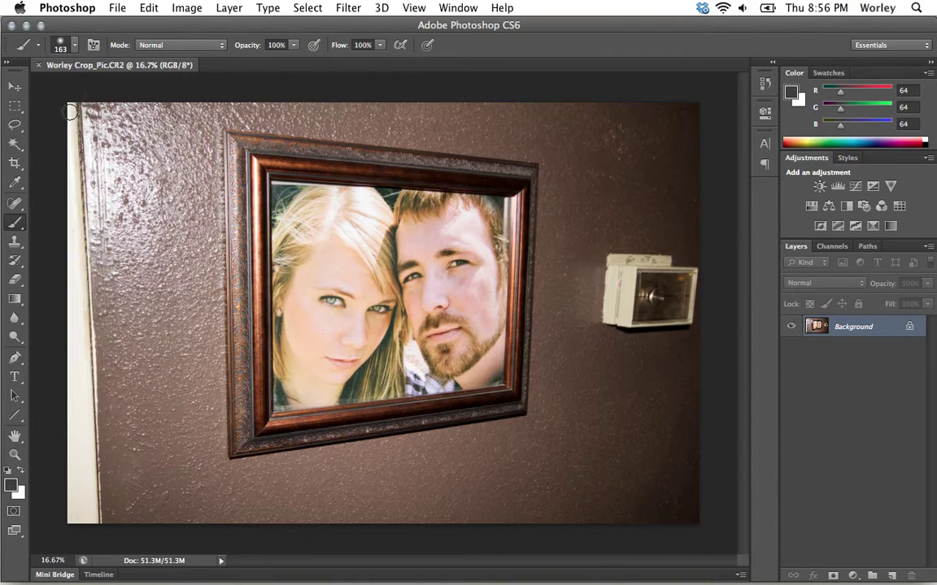
key(super+r)
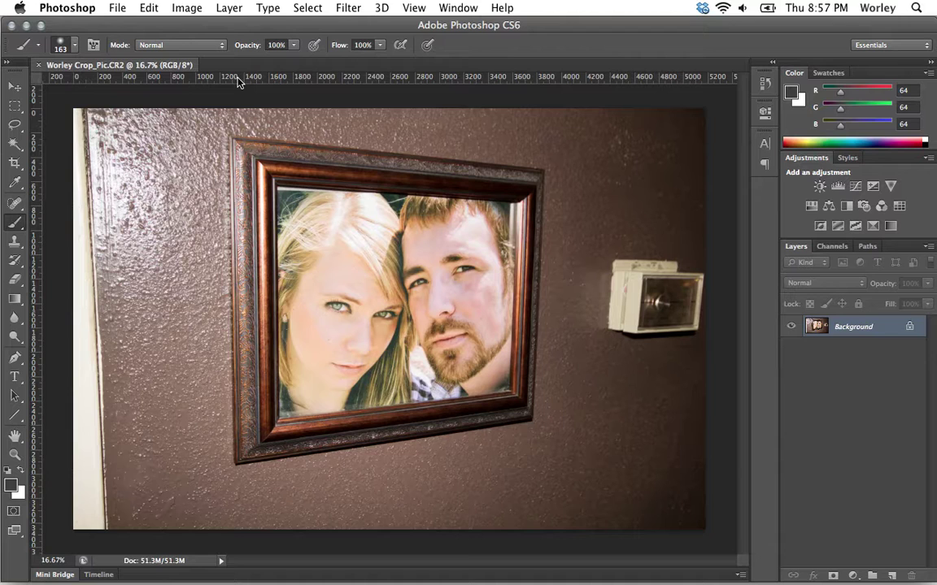
right_click(245, 81)
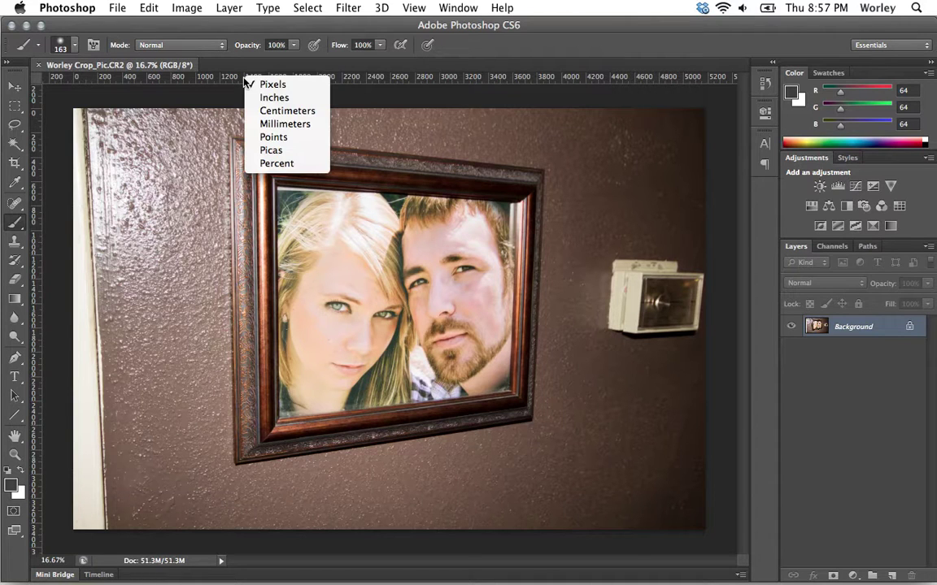
click(273, 97)
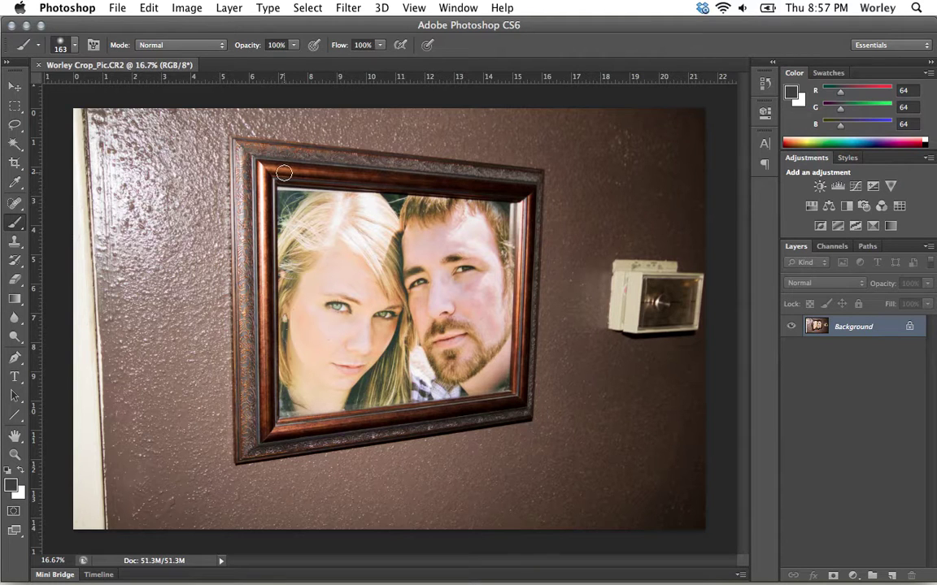
click(344, 564)
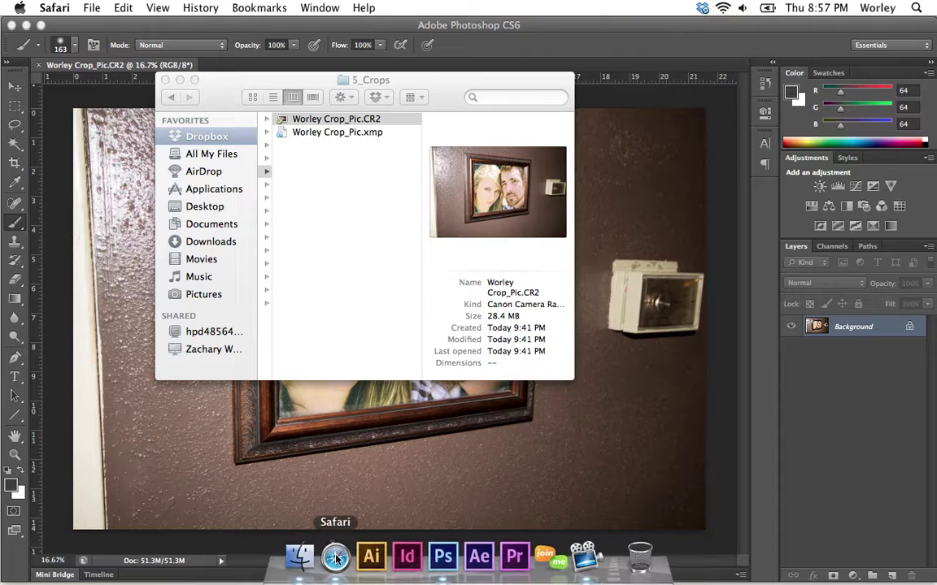
Close the 5_Crops folder window and search Google for 'paper texture'.
click(165, 80)
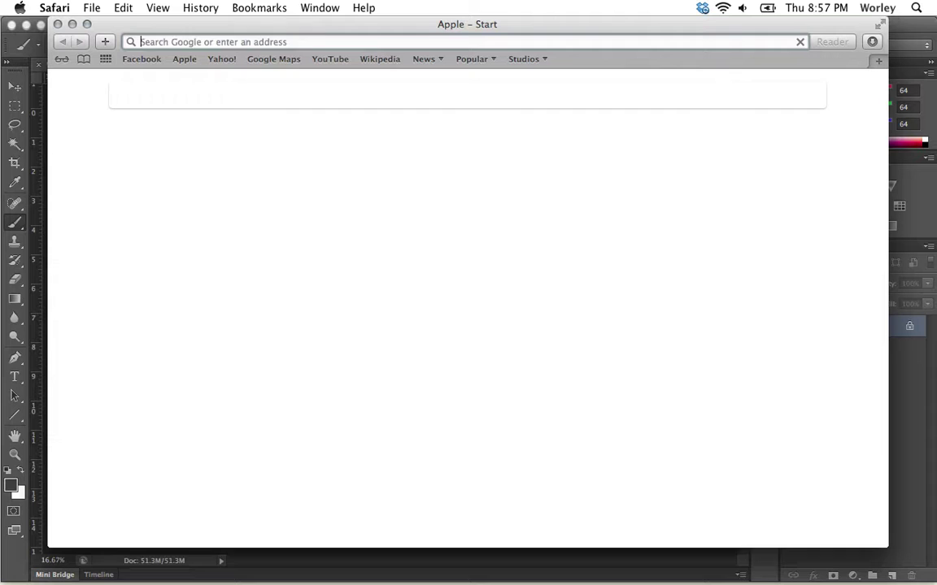
text(paper te)
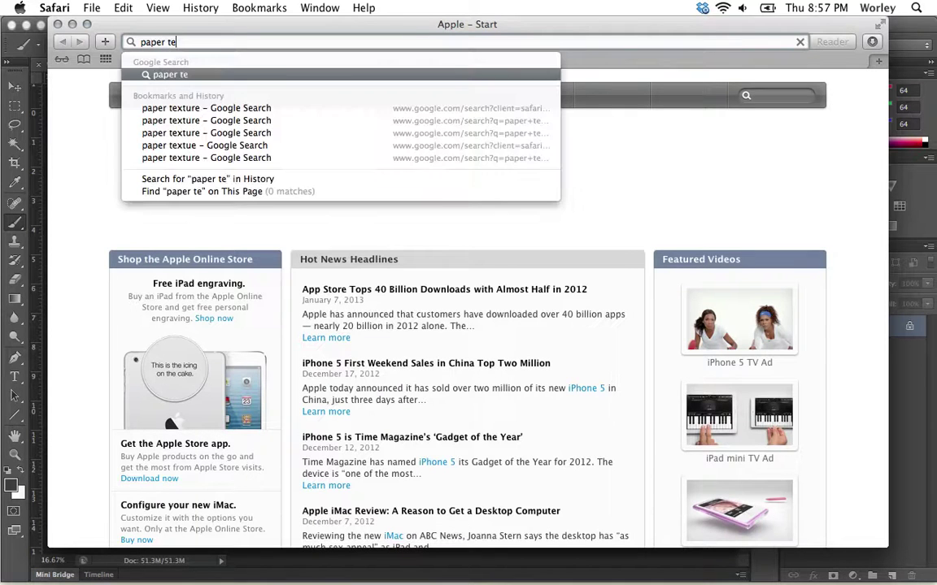
text(xture)
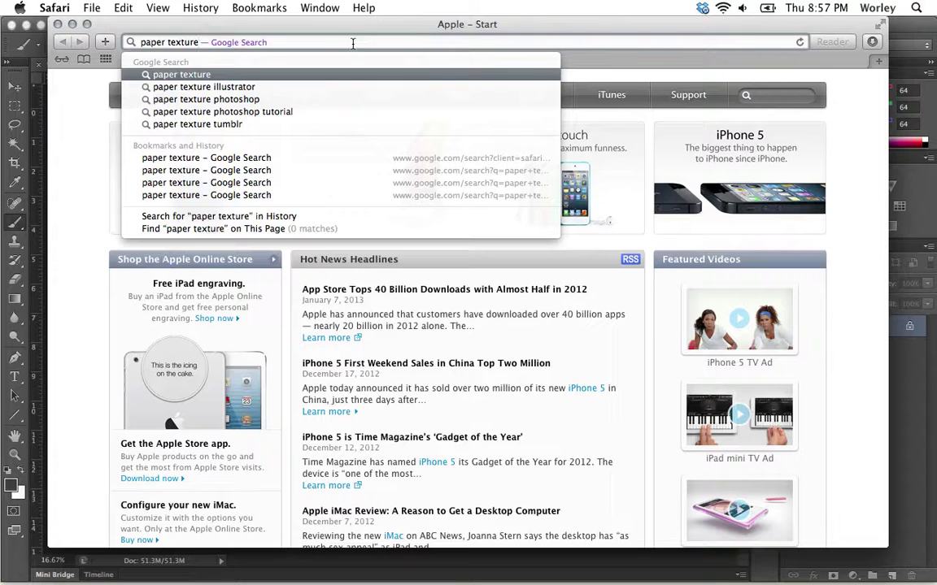
key(Return)
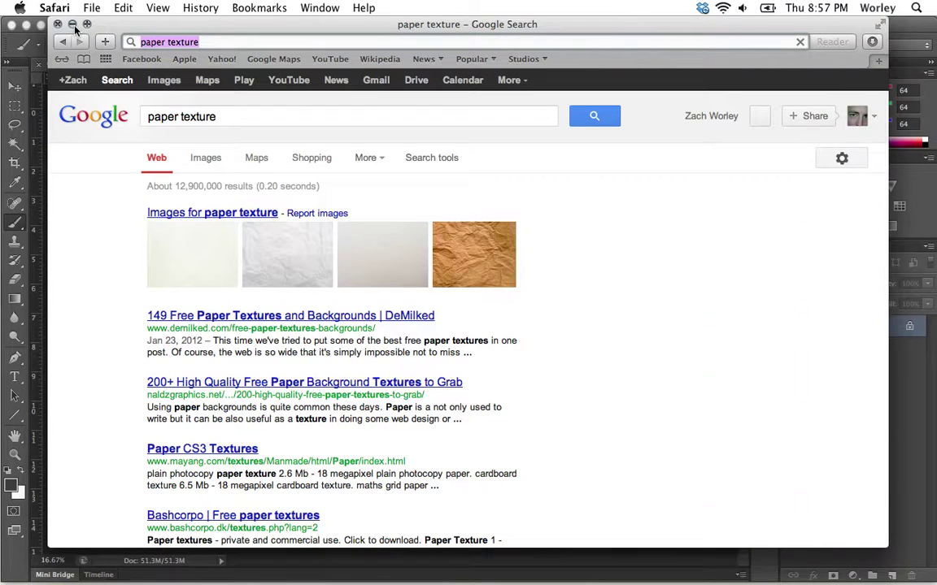
Filter the Google Images results to Large size, then minimize Safari.
click(205, 161)
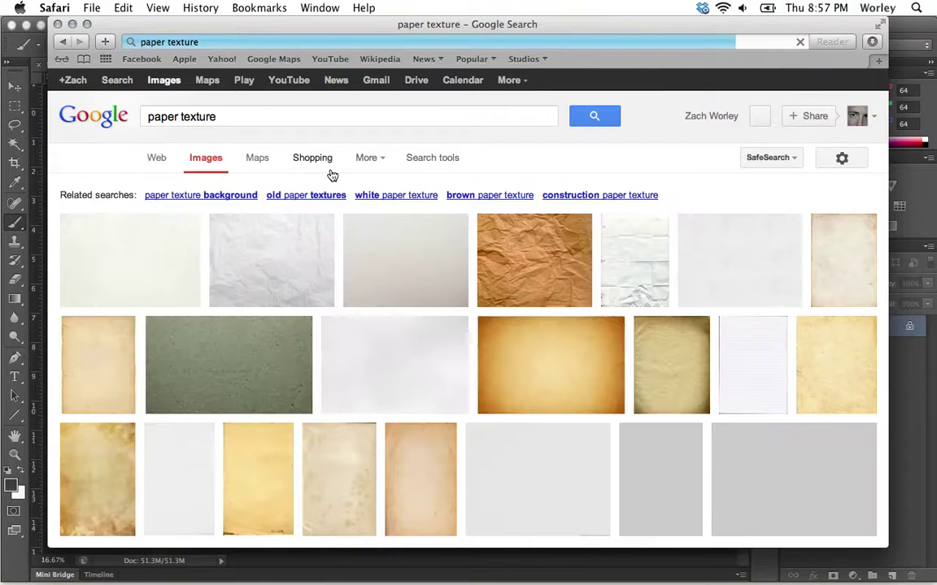
click(419, 162)
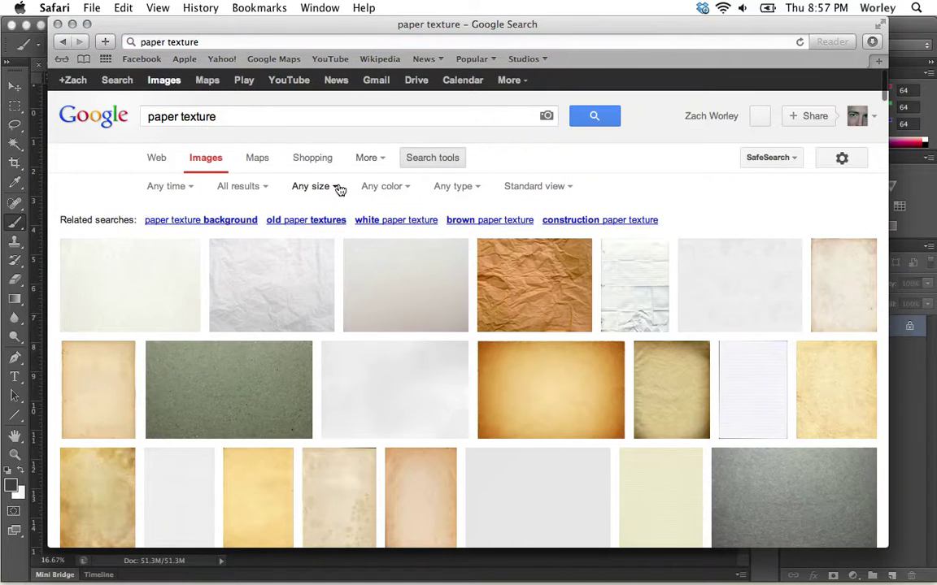
click(302, 190)
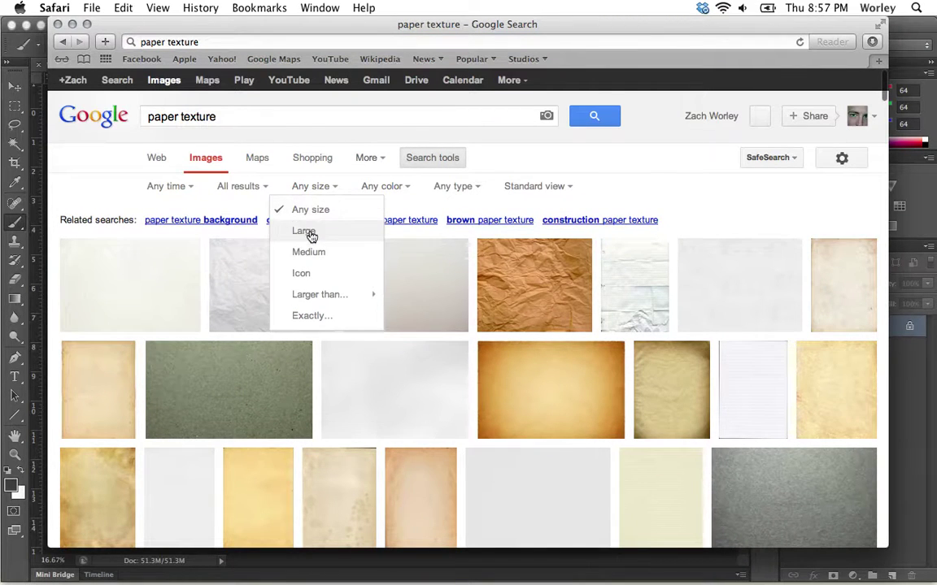
click(305, 232)
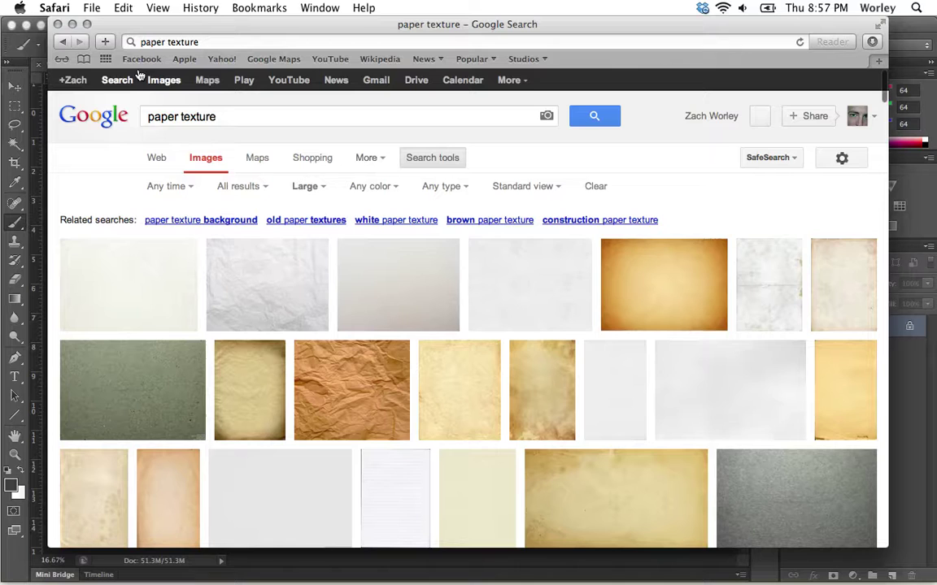
click(57, 24)
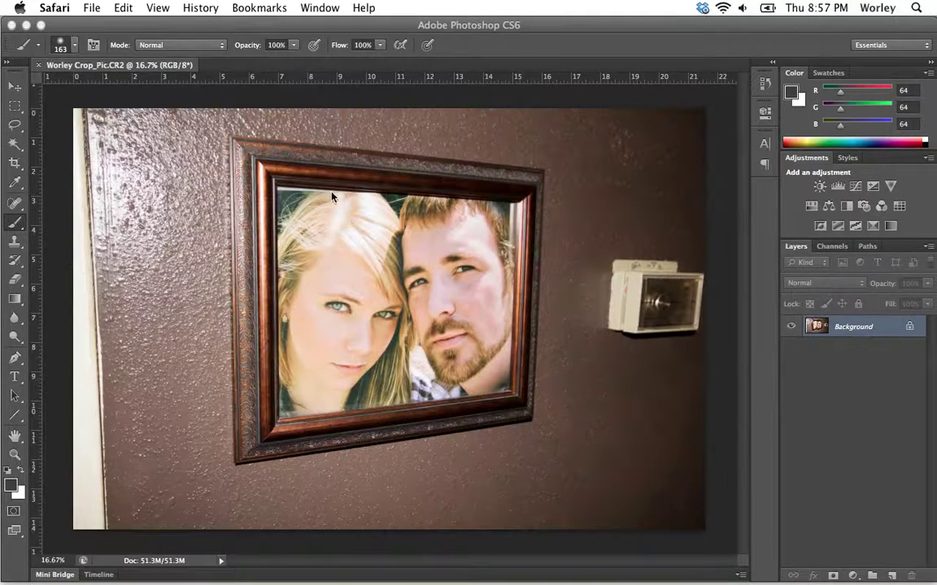
Change the Photoshop rulers from inches back to pixels.
click(387, 83)
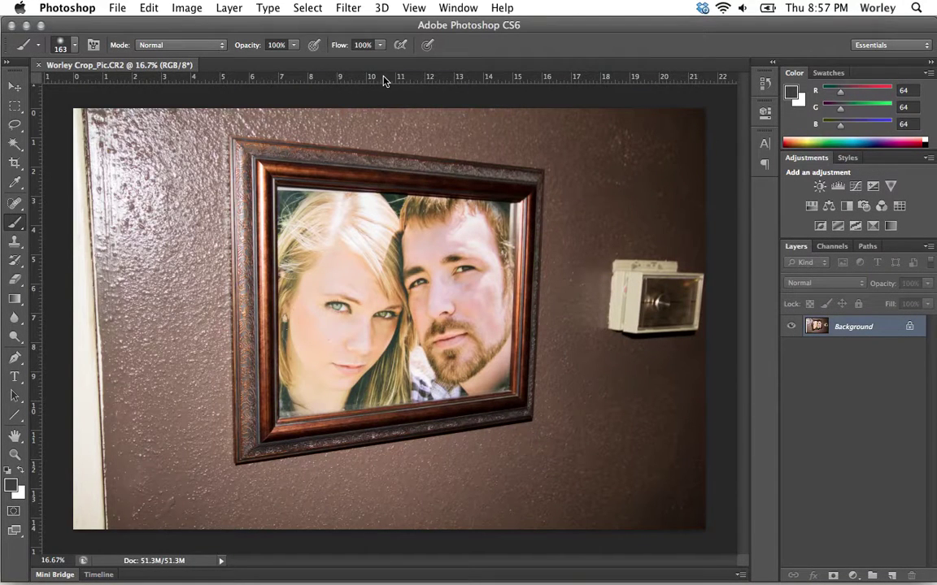
right_click(386, 81)
click(392, 85)
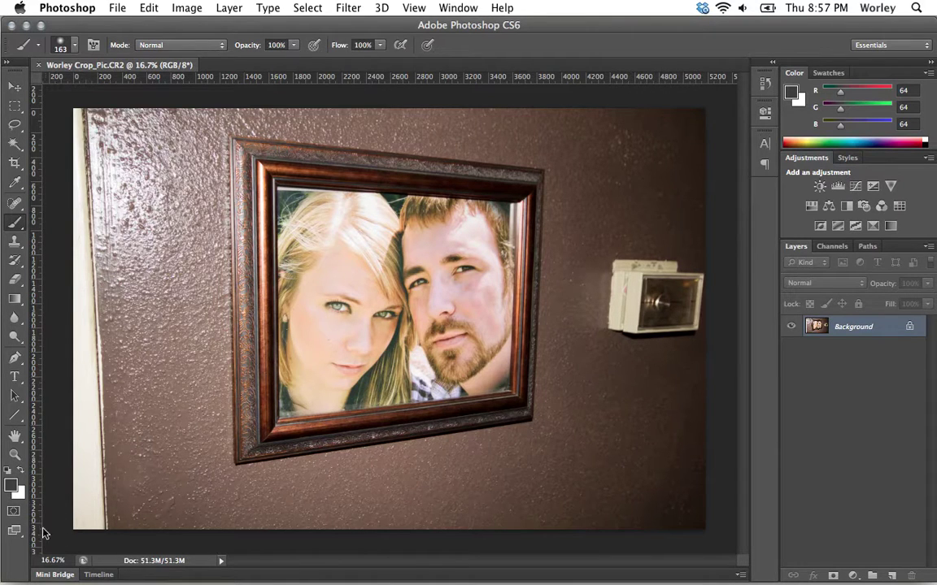
mouse_move(234, 582)
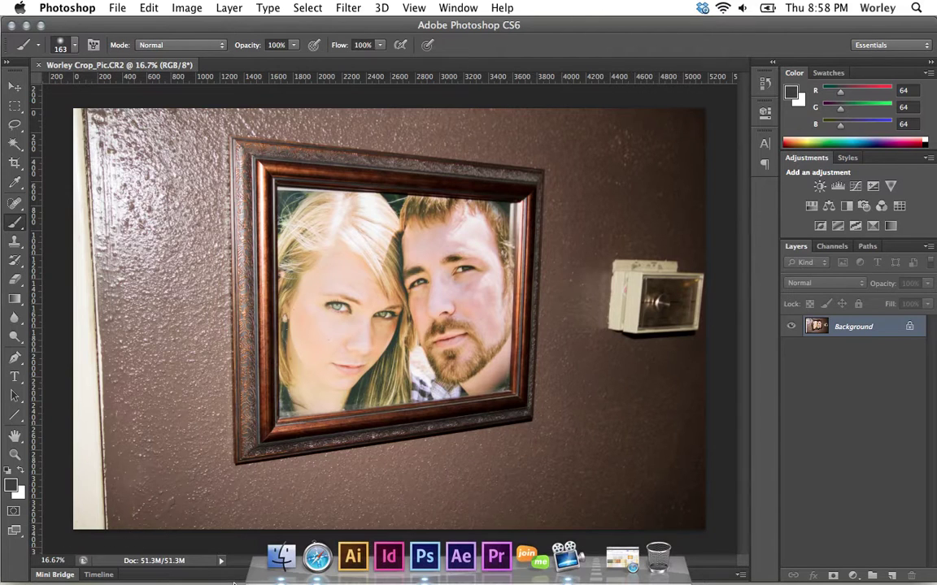
Minimize the Photoshop window and bring back Safari's large paper texture image results.
click(618, 553)
mouse_move(178, 253)
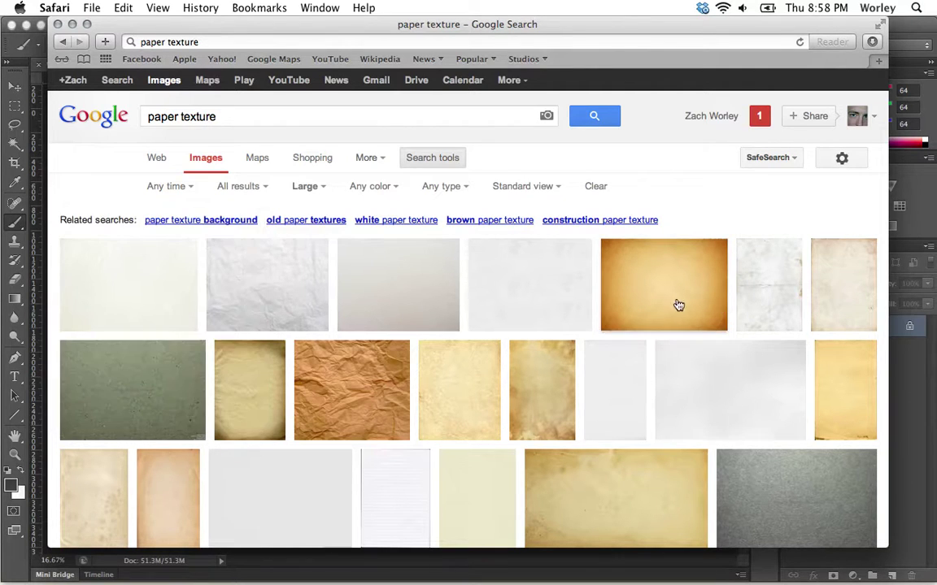
mouse_move(673, 303)
mouse_move(248, 377)
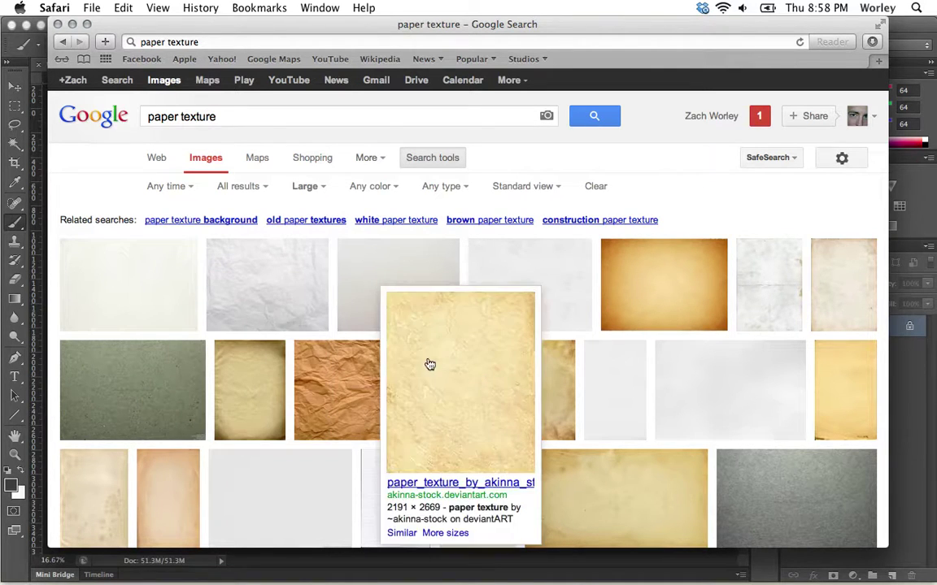
click(72, 25)
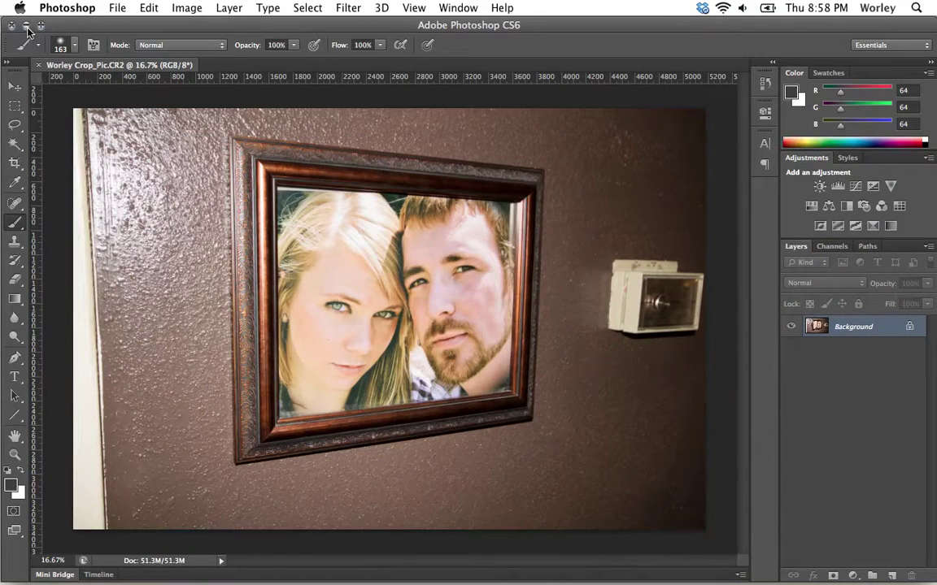
click(27, 26)
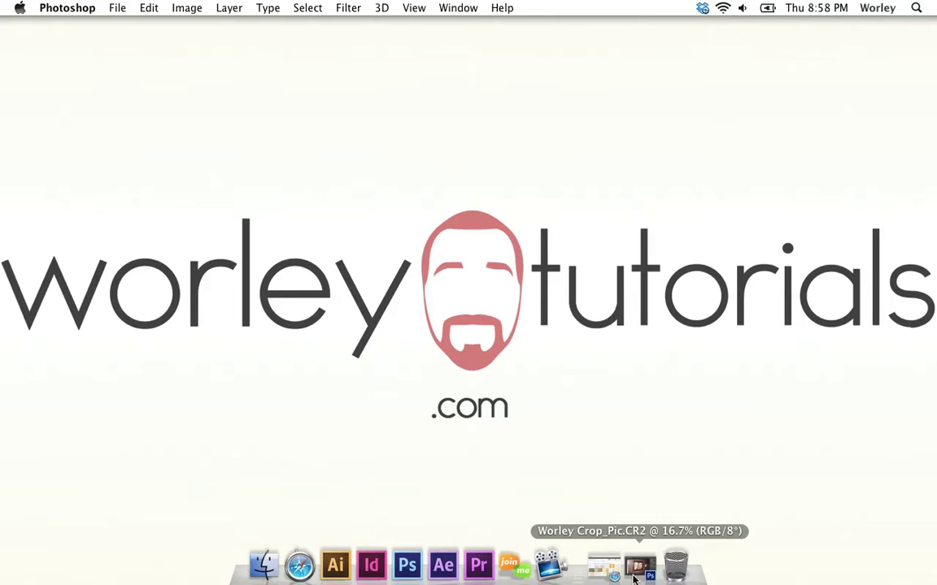
click(606, 558)
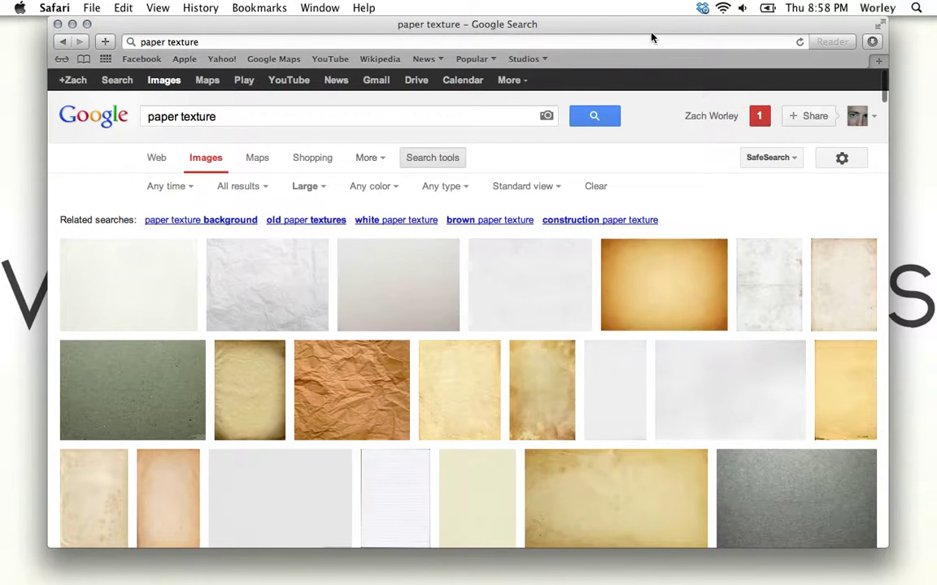
Save the orange texture to the desktop as Unknown.jpeg, confirm it's 268×188, then open its result page.
drag(648, 36, 582, 35)
mouse_move(582, 281)
drag(585, 277, 858, 270)
key(super+i)
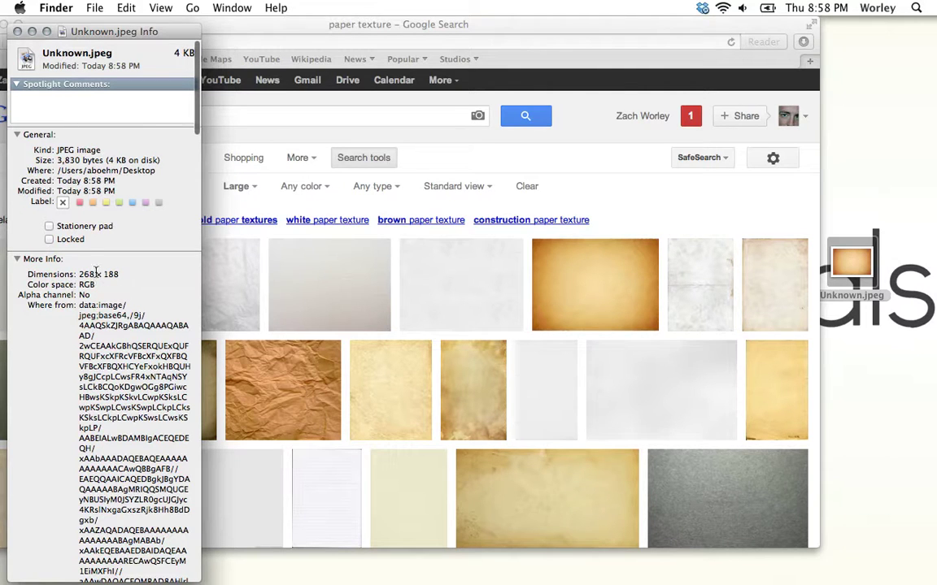
click(17, 31)
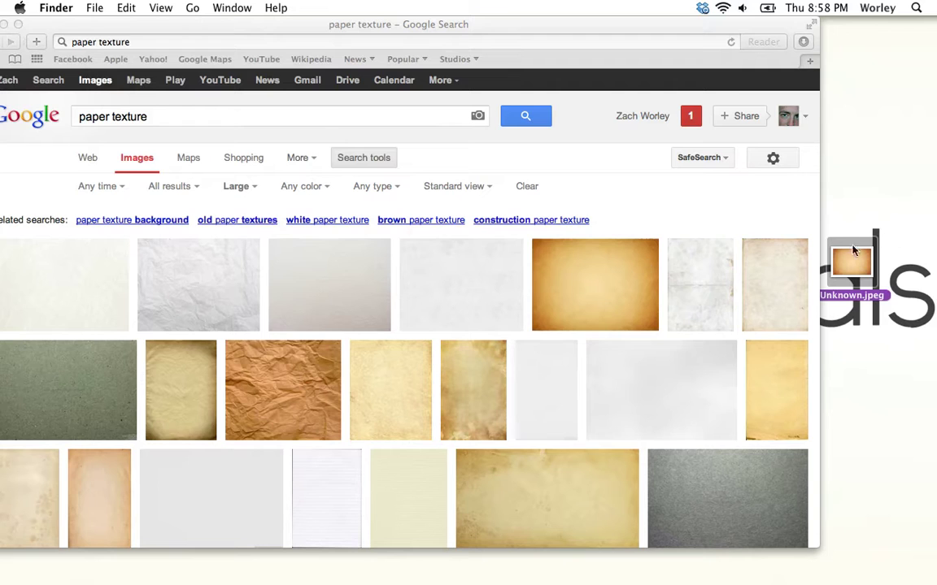
click(598, 308)
click(564, 293)
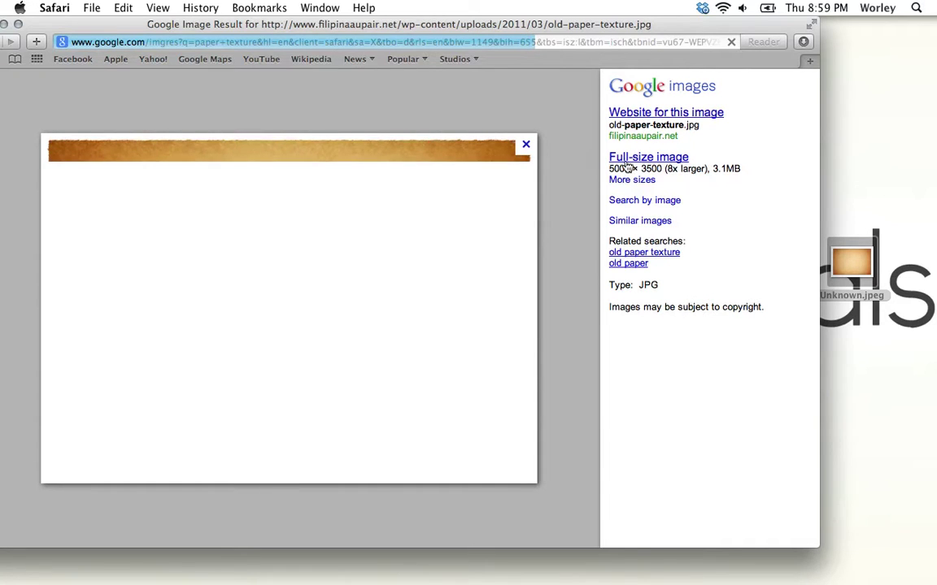
Open the full-size old-paper-texture.jpg image twice, then close the Safari window.
click(627, 160)
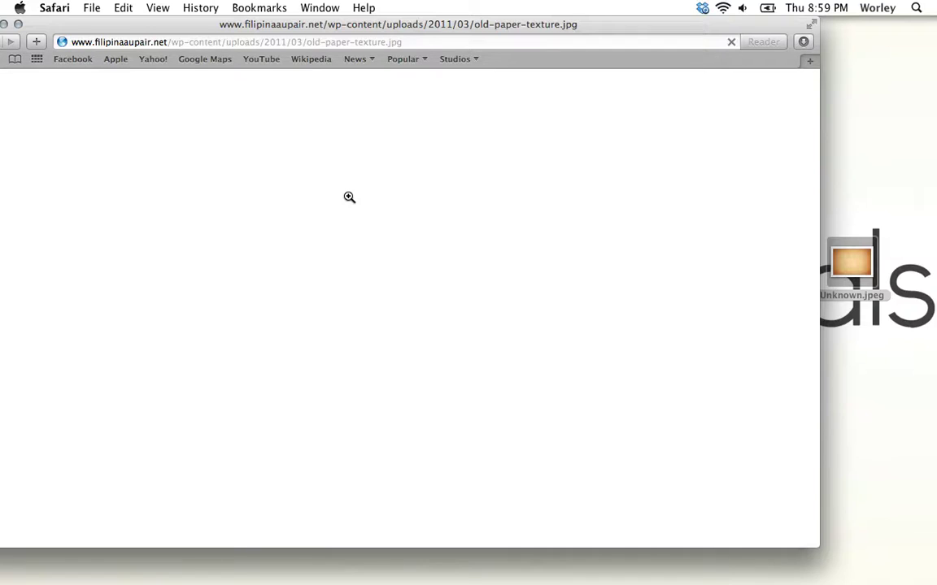
scroll(349, 197, left, 5)
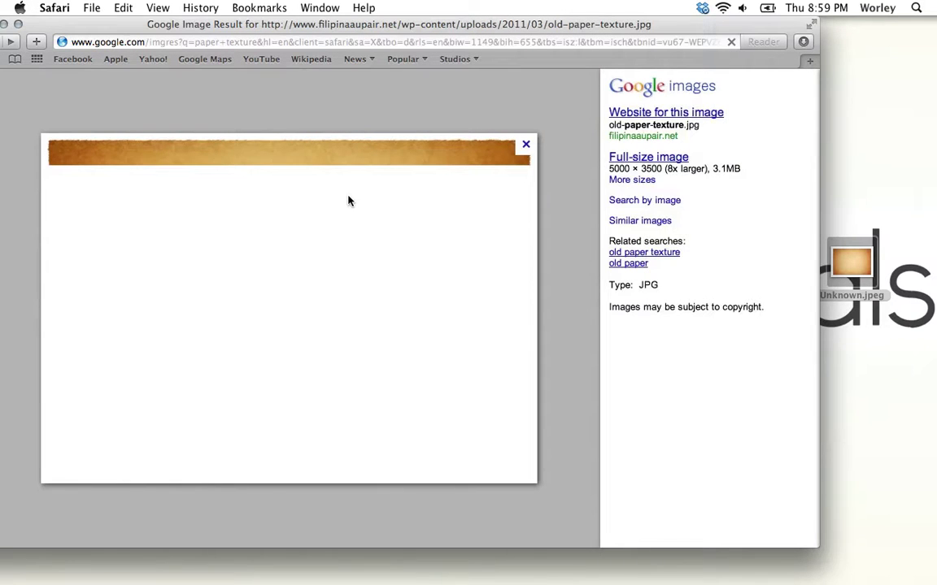
click(626, 165)
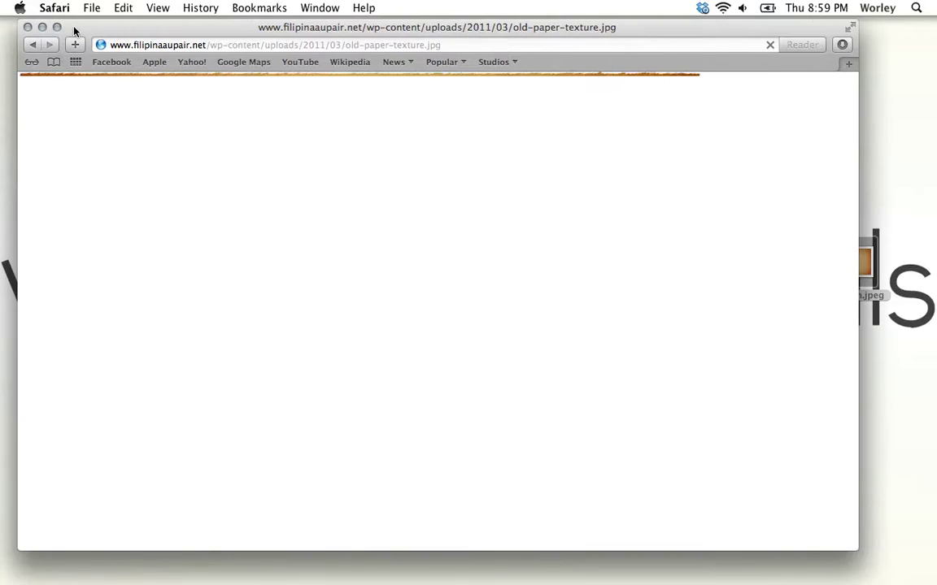
click(27, 27)
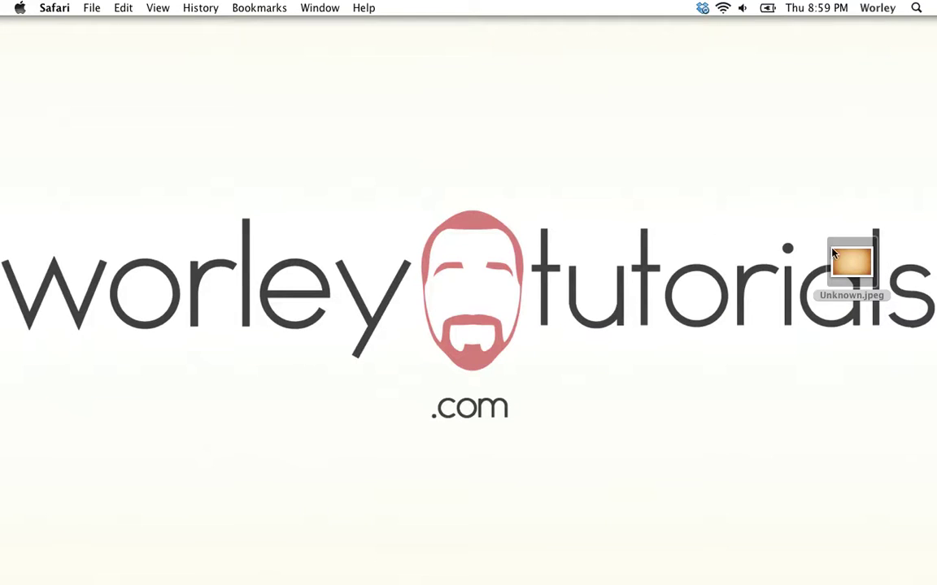
Drag Unknown.jpeg from the desktop onto the wall photo as a new layer, then maximize Photoshop.
click(622, 579)
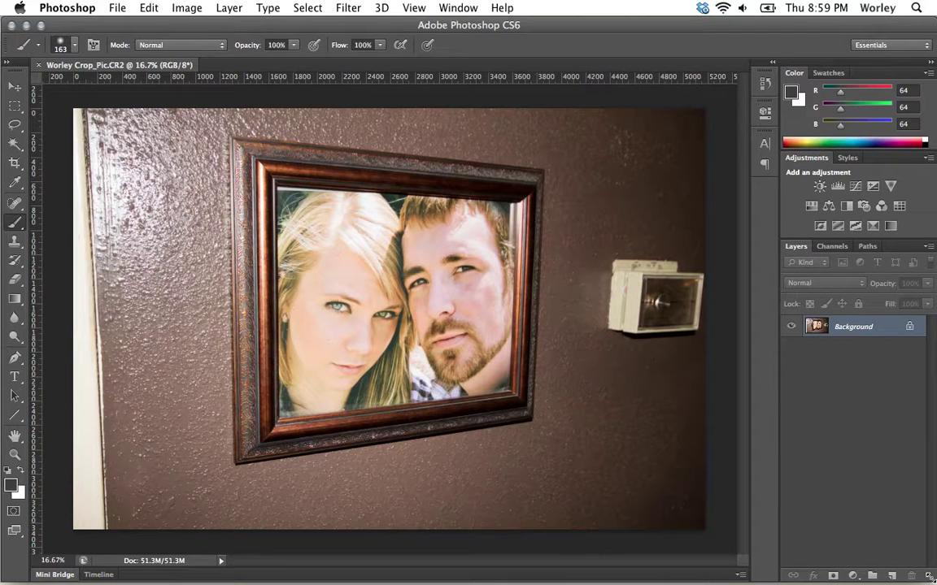
drag(933, 582, 813, 534)
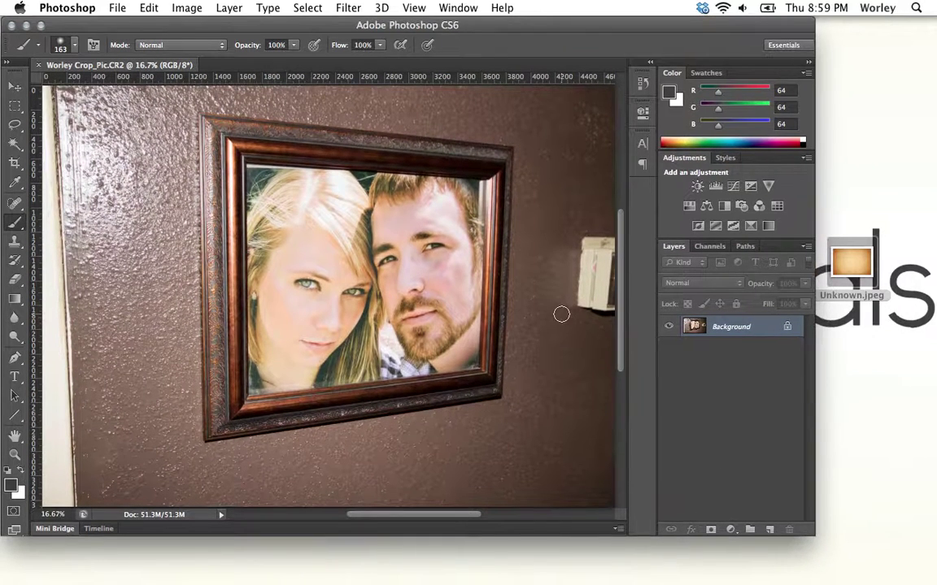
drag(848, 259, 348, 244)
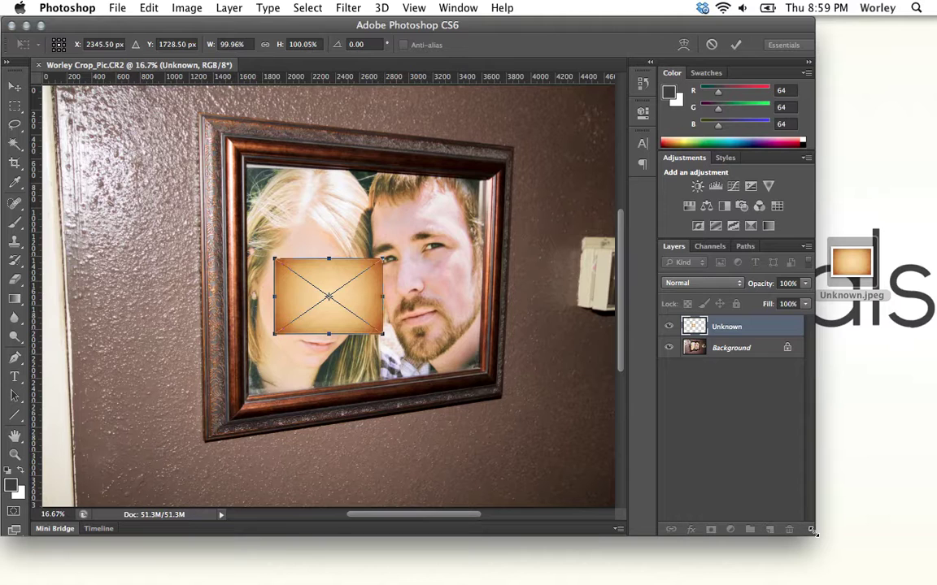
drag(813, 534, 893, 567)
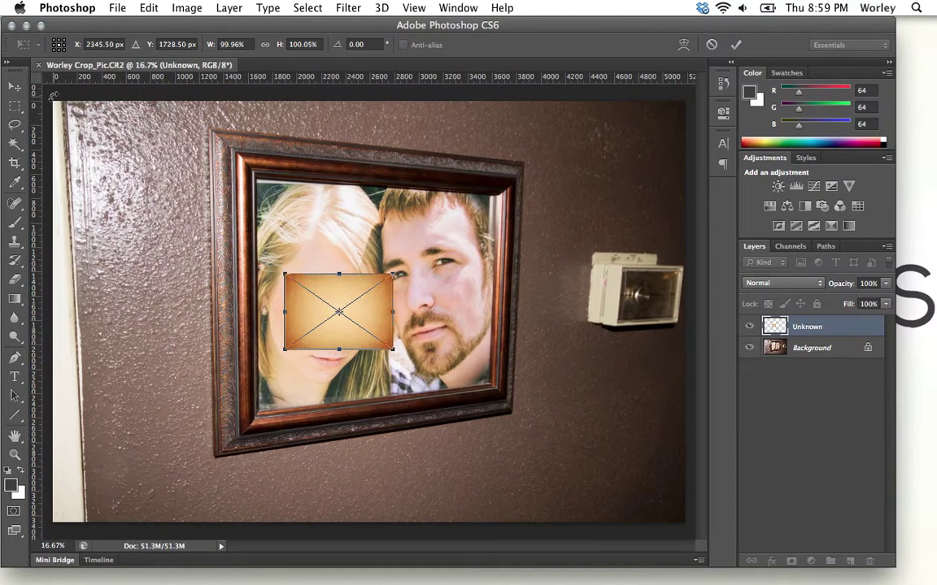
click(41, 26)
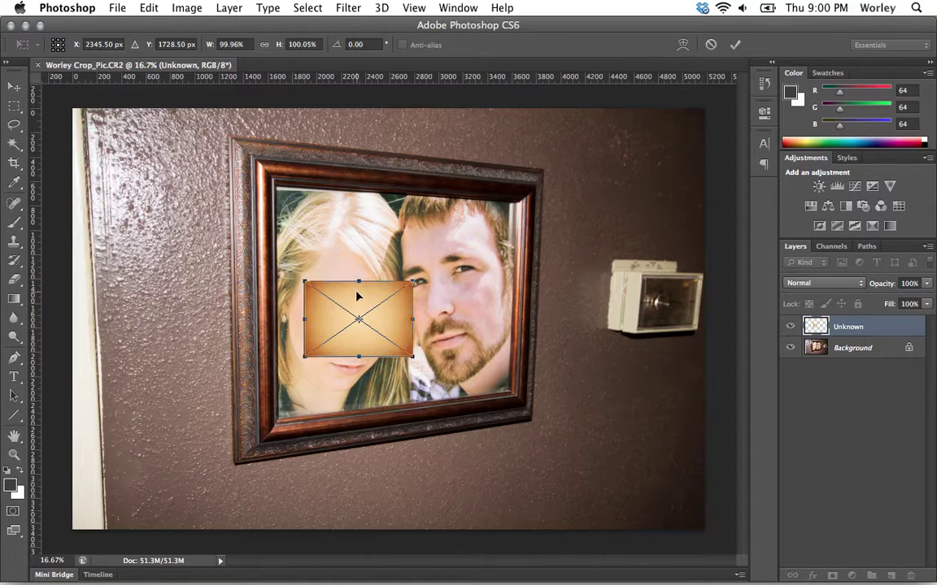
Scale the Unknown texture up to cover the whole canvas, commit it, then delete that layer.
drag(360, 300, 704, 108)
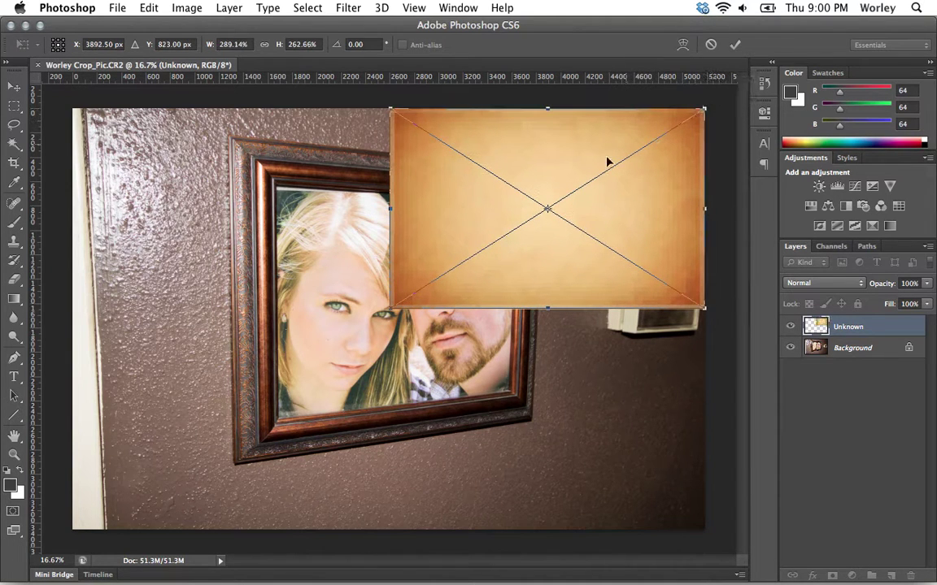
drag(391, 308, 73, 533)
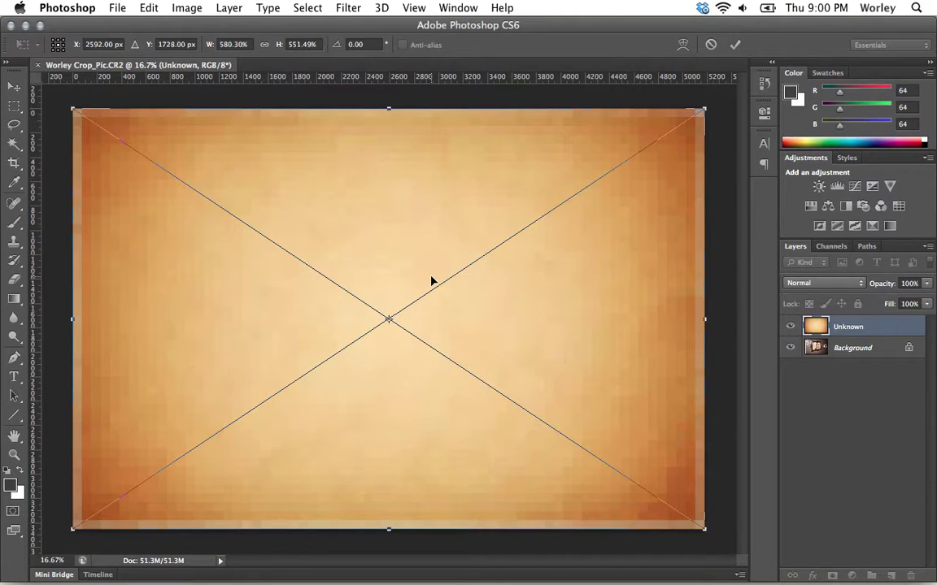
key(b)
key(Return)
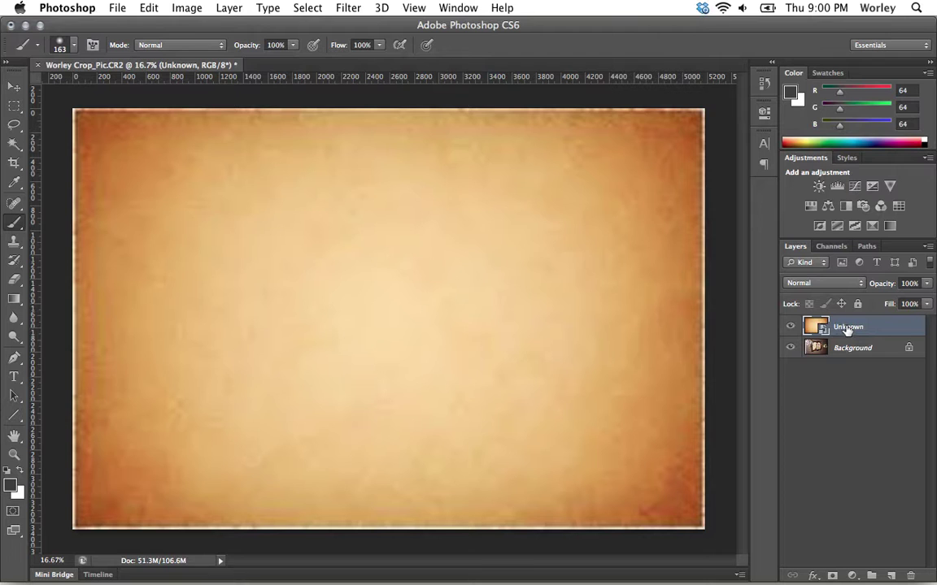
key(Delete)
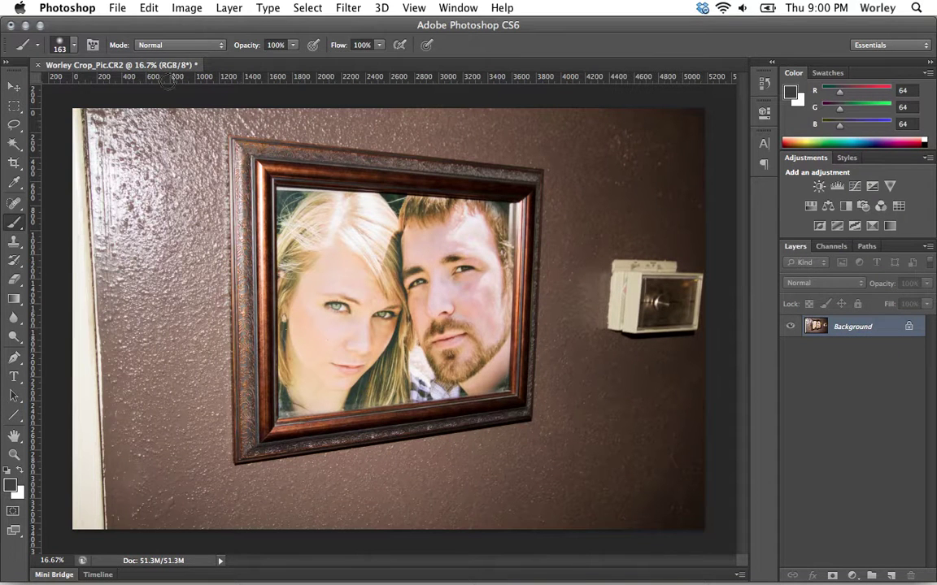
click(111, 11)
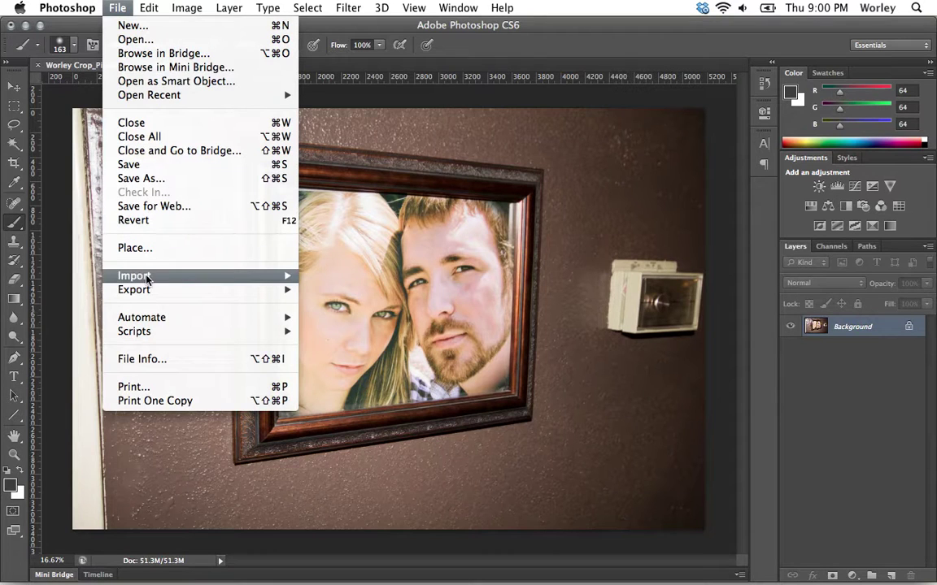
mouse_move(177, 273)
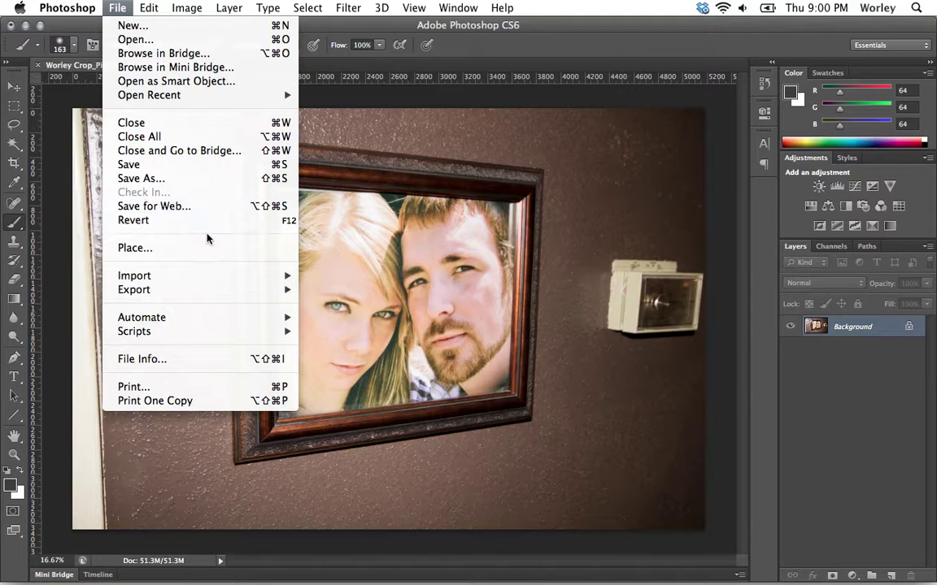
click(354, 247)
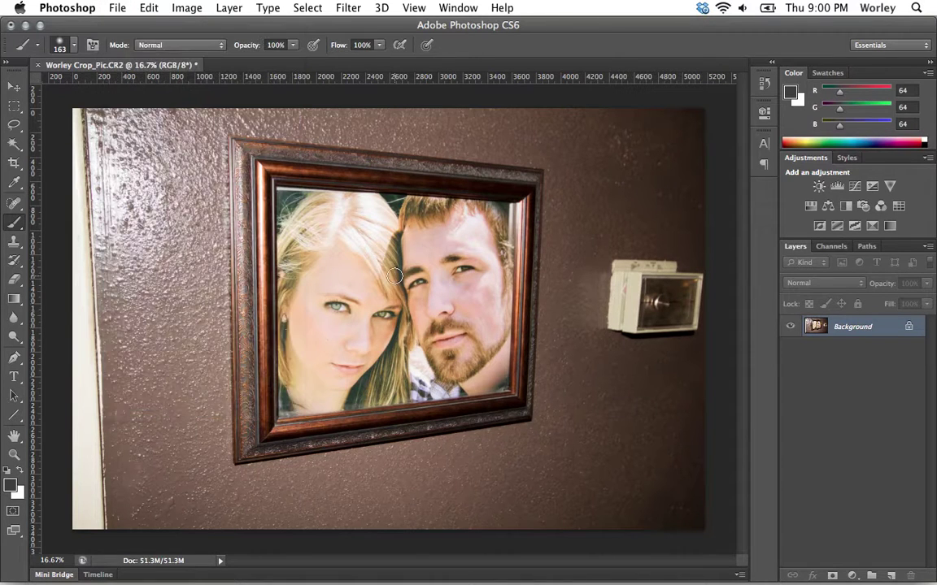